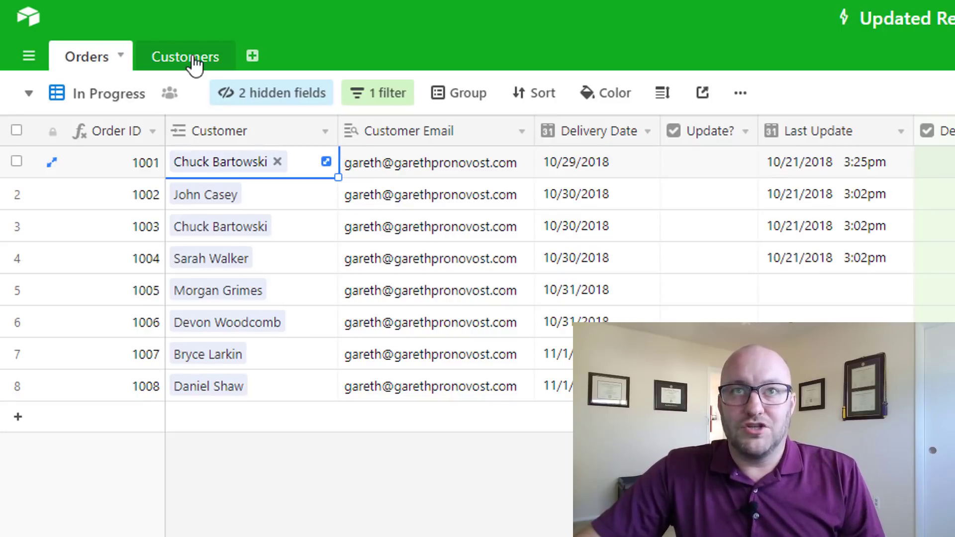
Look over the Customers table, then select order 1001's Delivery Date cell in Orders.
left_click(194, 65)
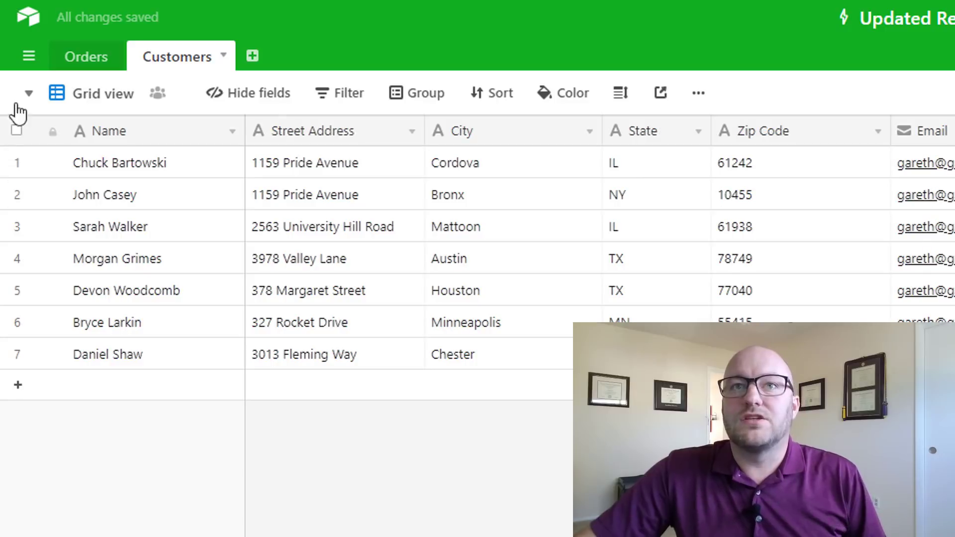
left_click(94, 70)
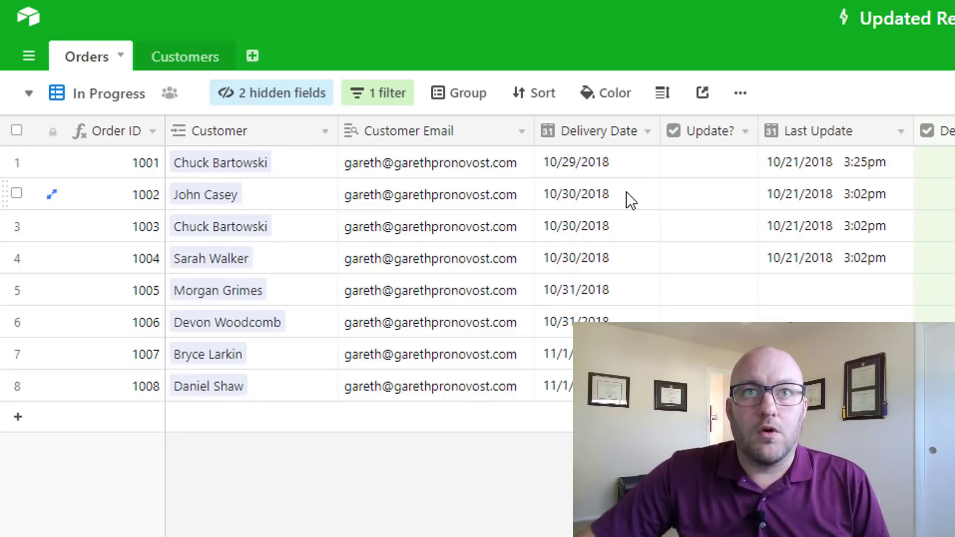
left_click(615, 169)
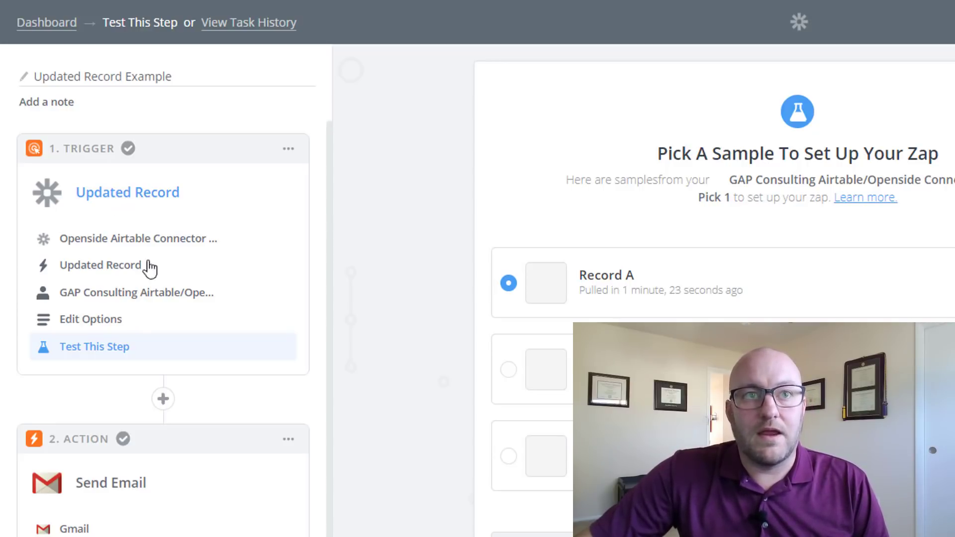
Keep Updated Record as the Airtable trigger event and continue with the connected Airtable account.
left_click(107, 269)
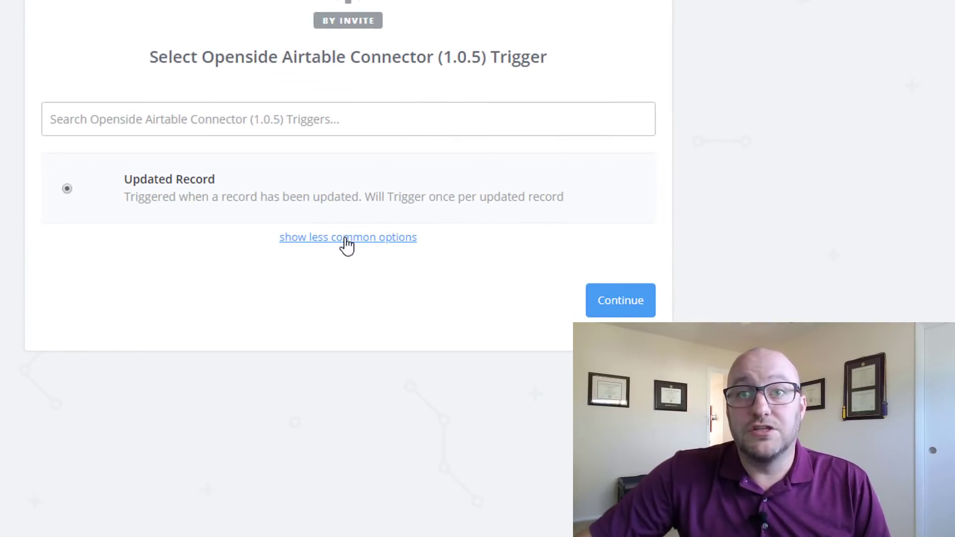
left_click(347, 239)
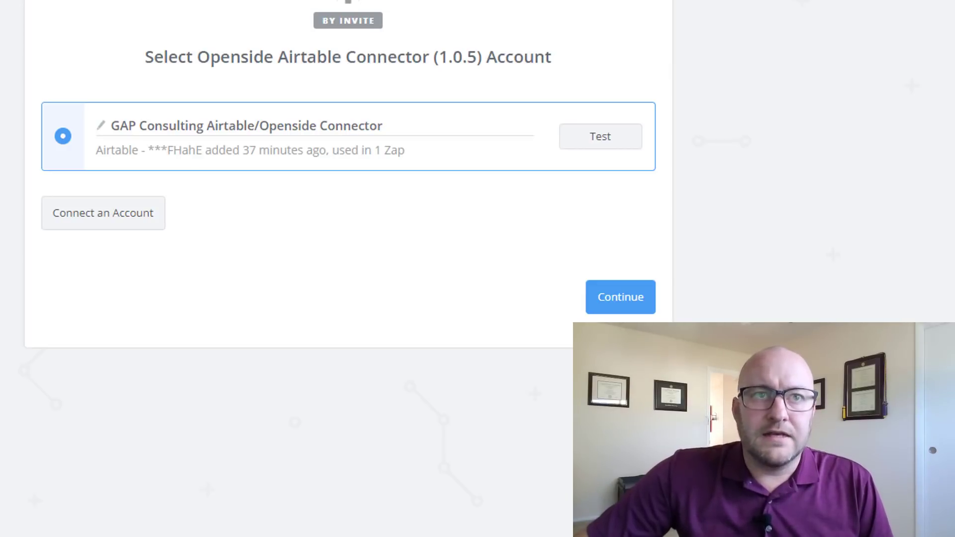
left_click(621, 297)
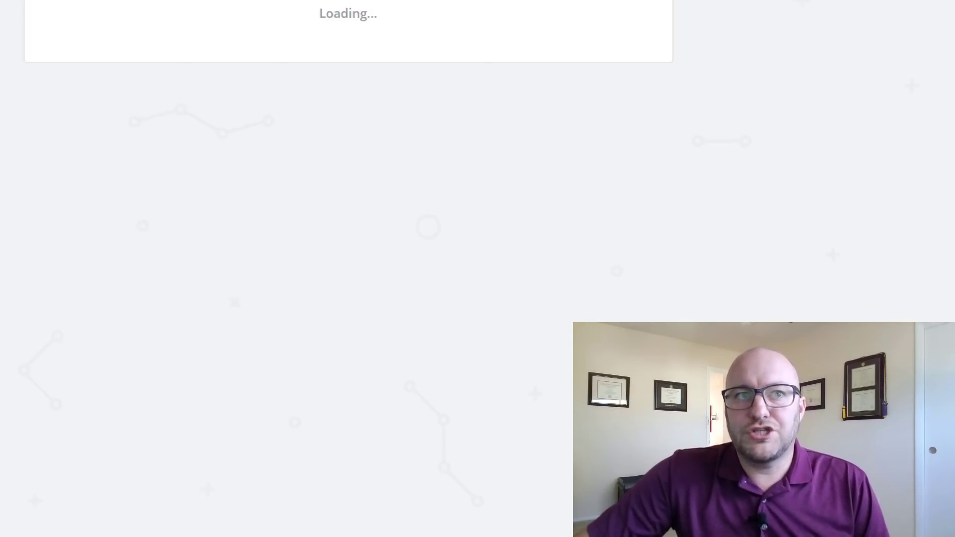
Review the trigger options: Orders table, In Progress view, checked Update? trigger, Last Update timestamp.
scroll(708, 189, "down", 2)
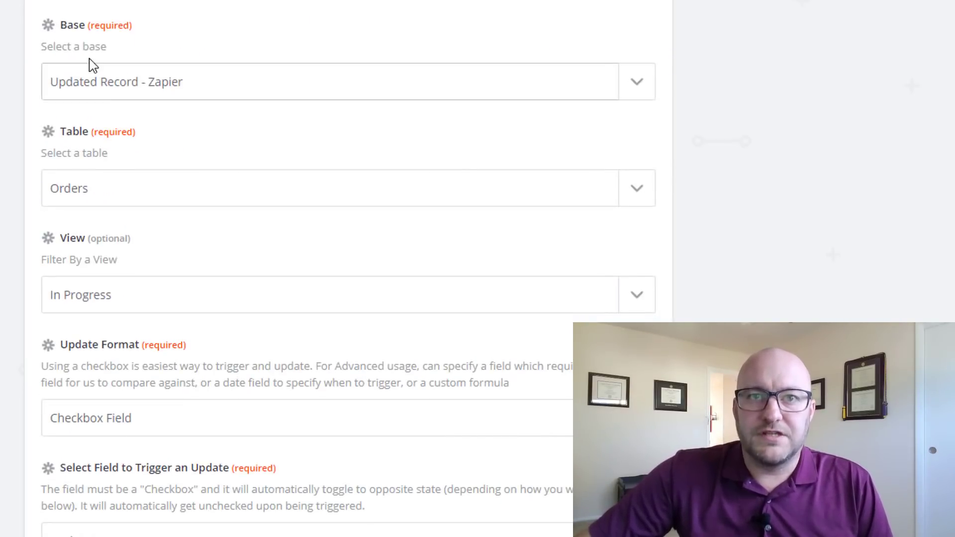
left_click(101, 85)
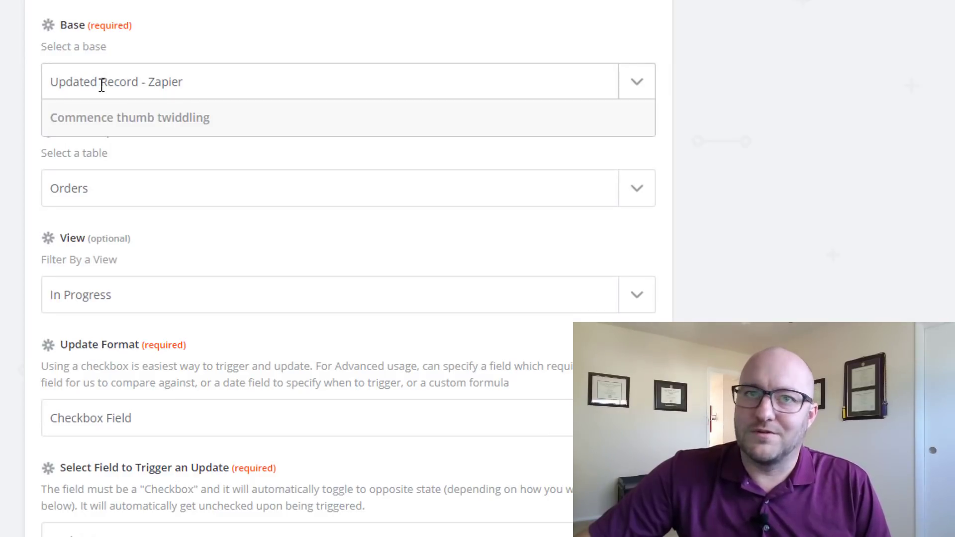
left_click(2, 214)
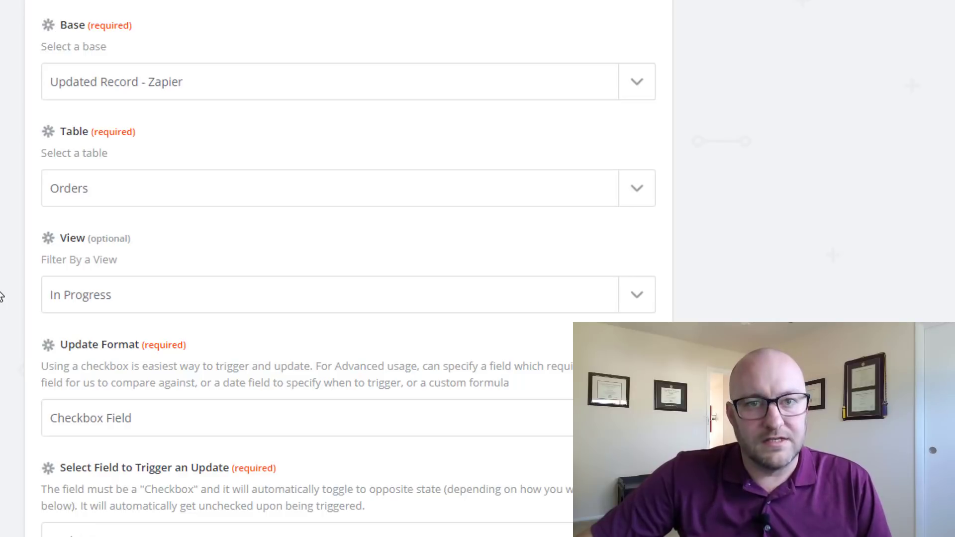
scroll(1, 297, "down", 3)
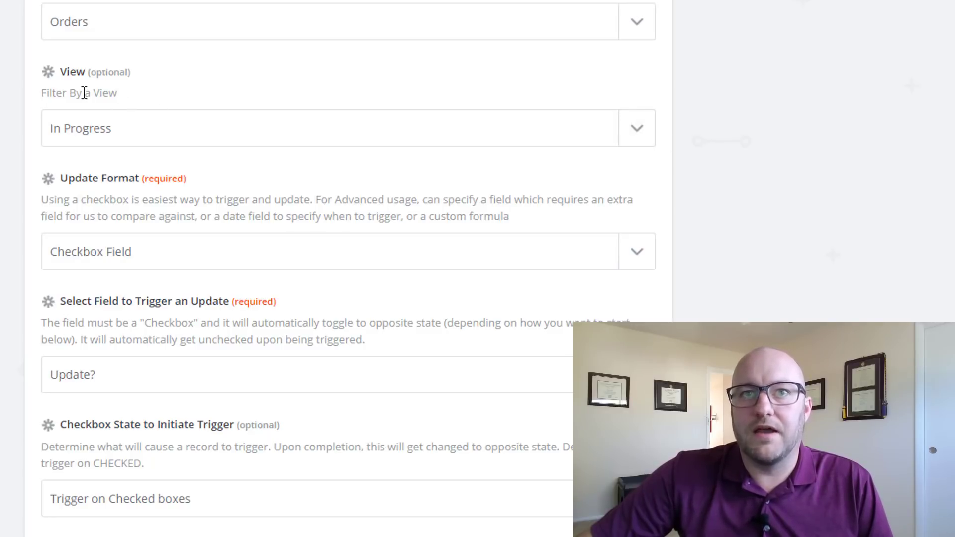
scroll(196, 128, "down", 3)
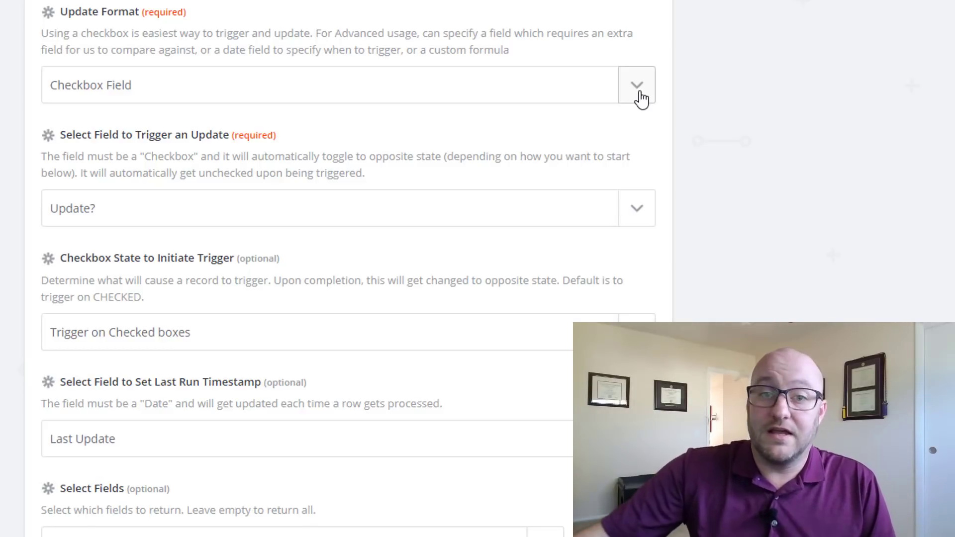
scroll(771, 117, "down", 2)
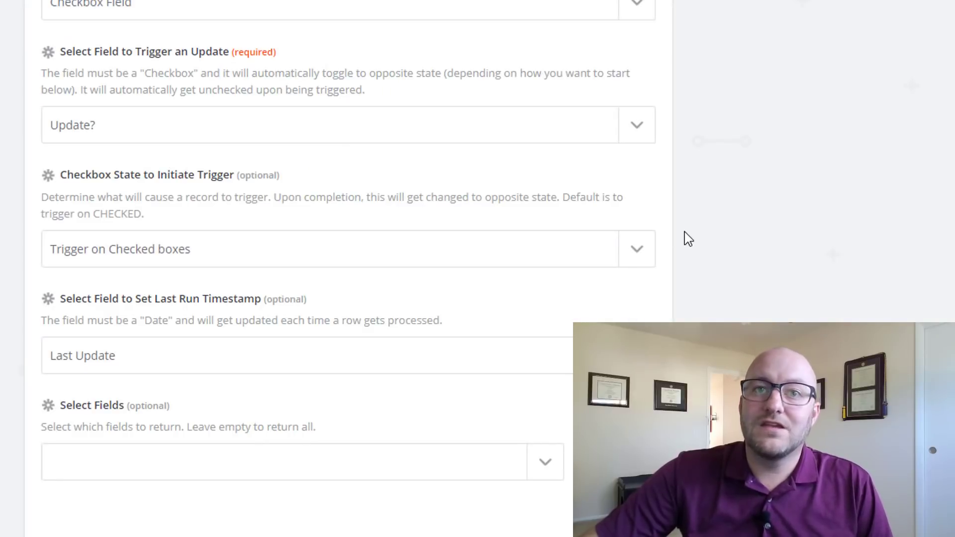
Scroll the Orders grid to inspect the Update?, Last Update and Delivered? columns.
scroll(688, 239, "down", 3)
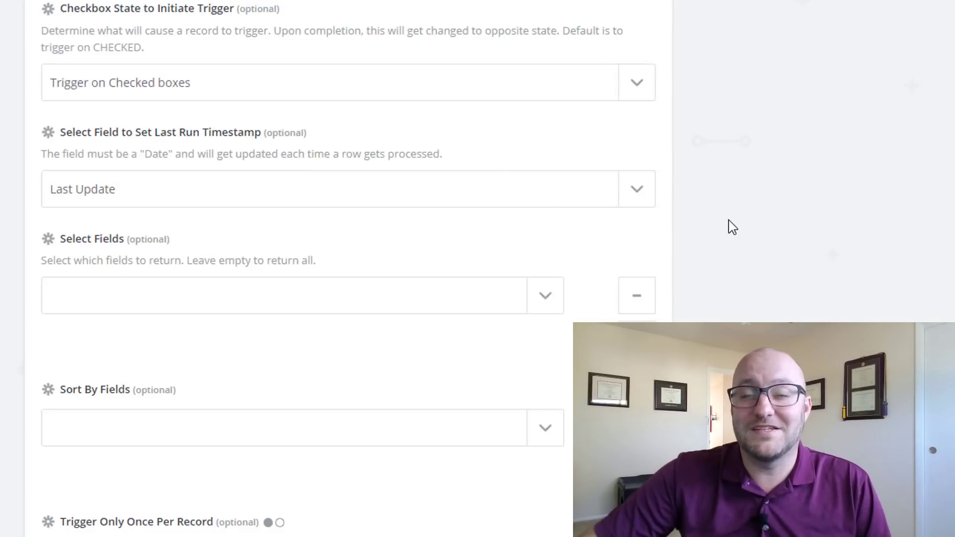
Choose Record A as the sample, then tick Update? on order 1001 in Airtable.
scroll(696, 224, "down", 3)
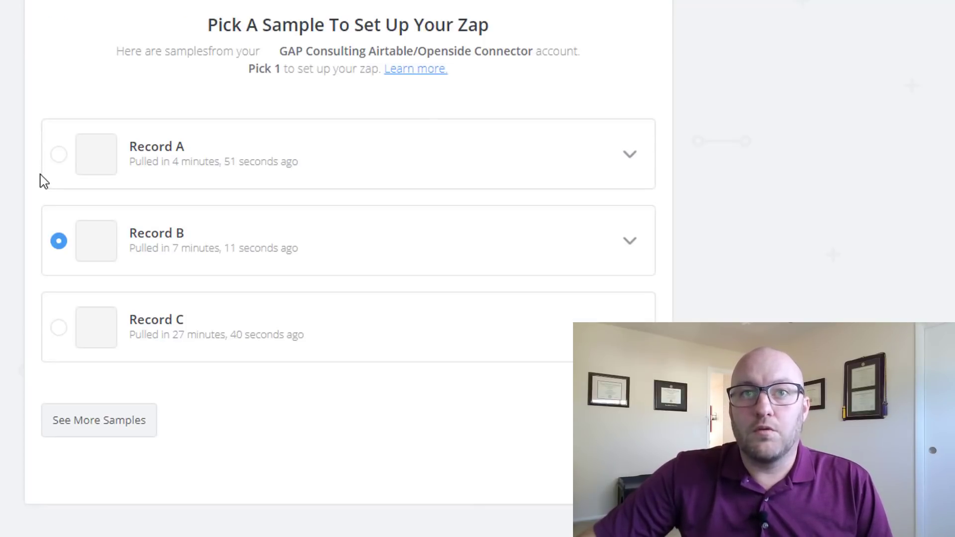
left_click(59, 156)
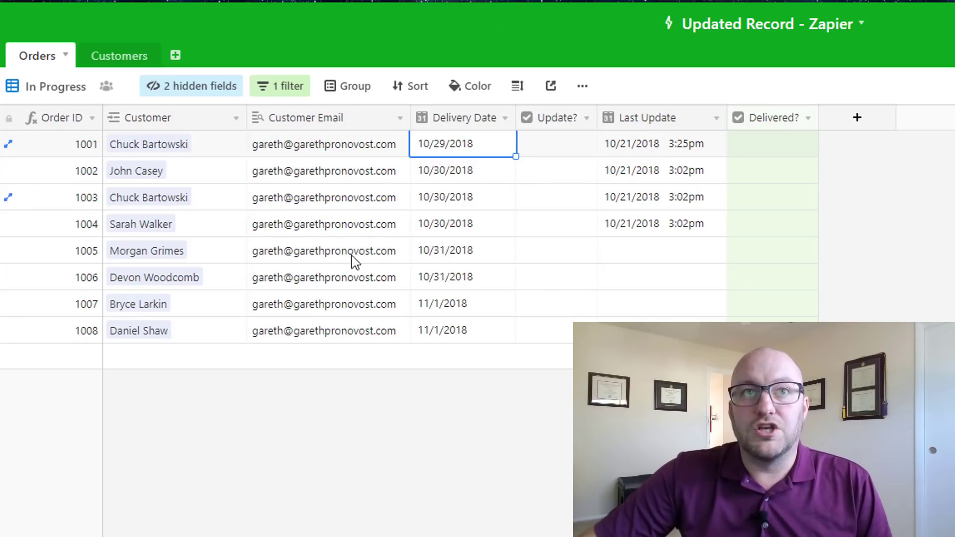
left_click(553, 149)
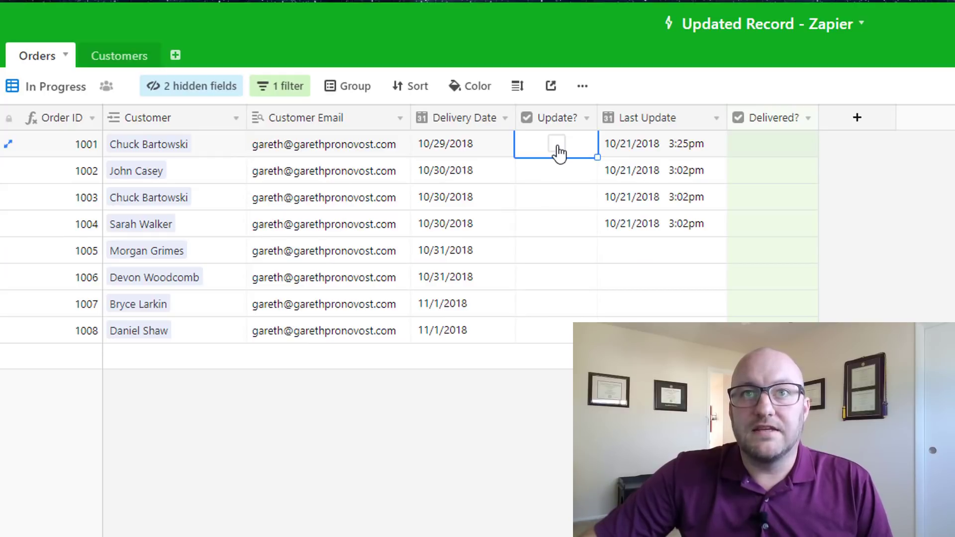
left_click(558, 147)
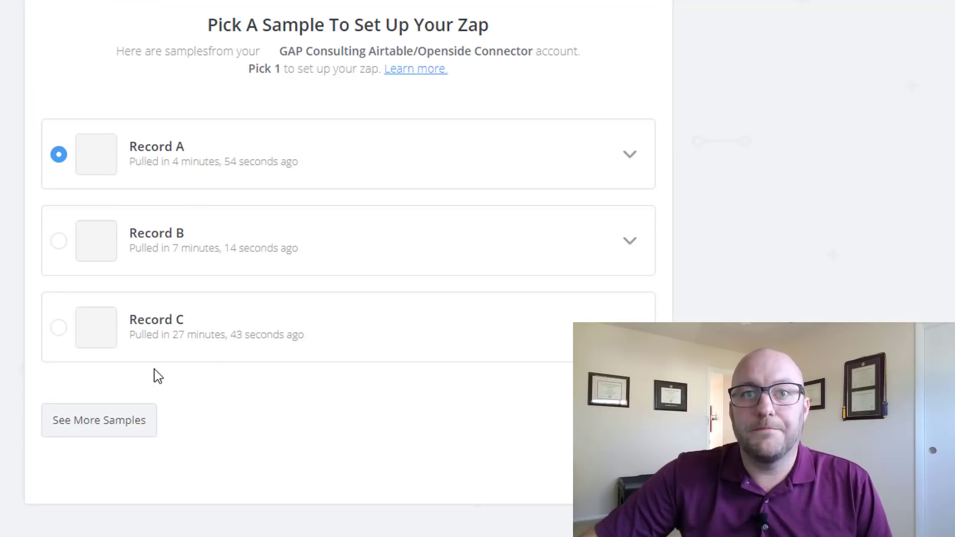
Load more samples, select the freshly pulled Record A and inspect its Update? true fields.
left_click(109, 422)
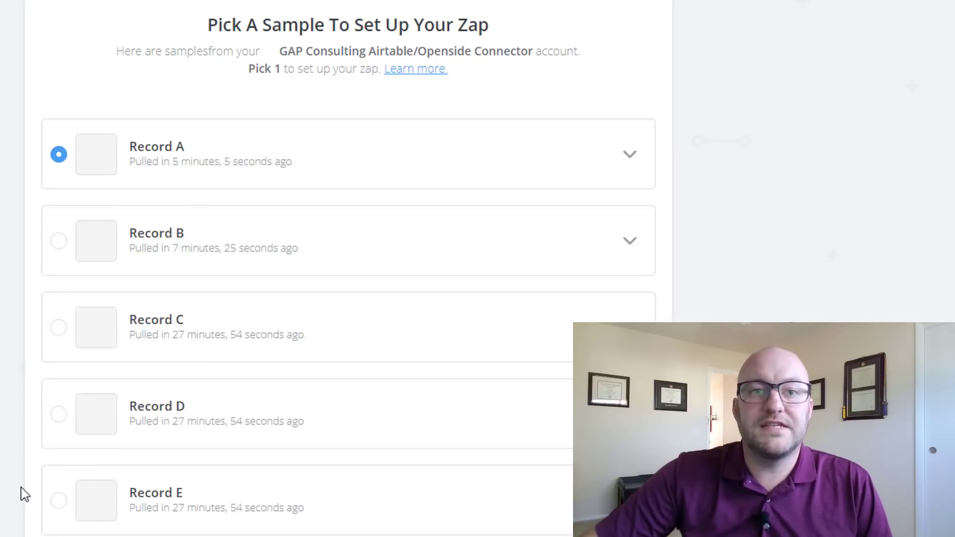
scroll(22, 493, "down", 10)
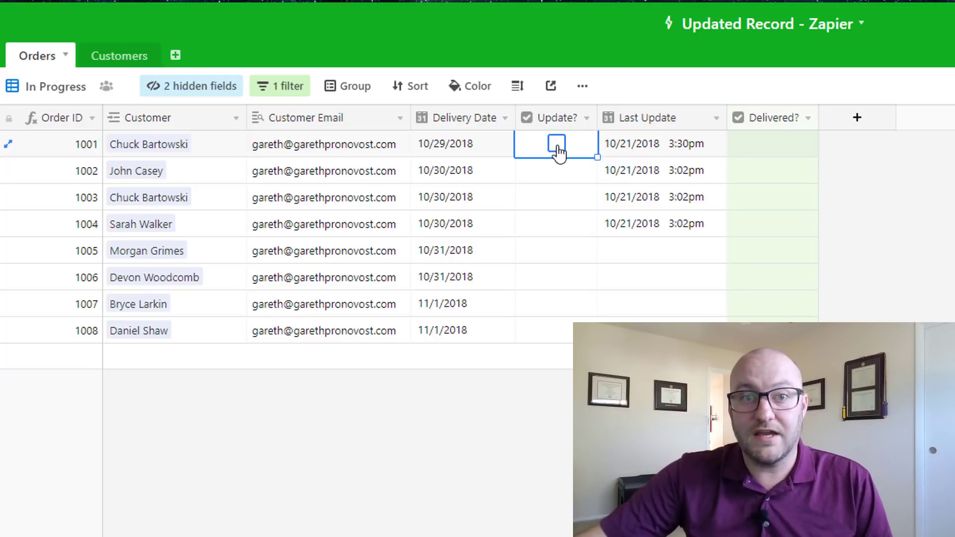
left_click(648, 152)
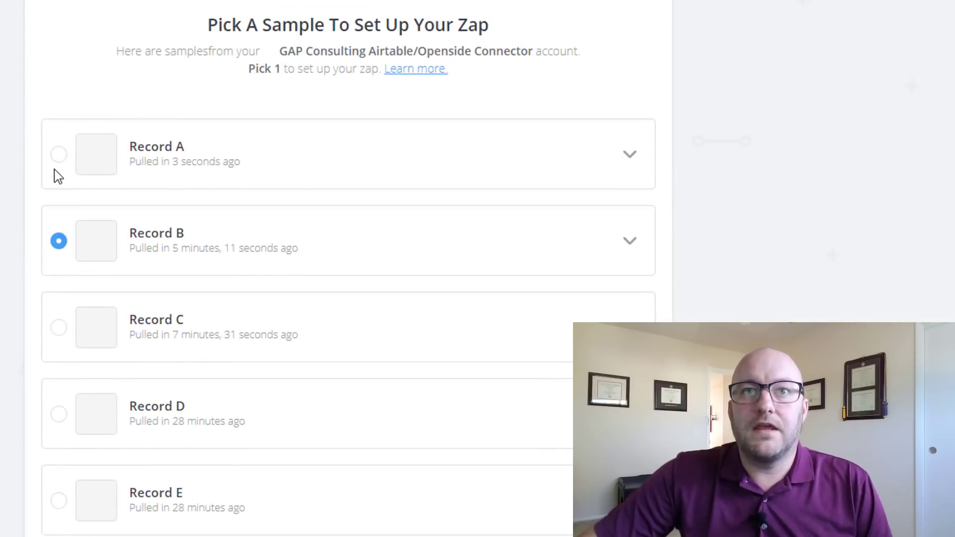
left_click(59, 155)
left_click(630, 155)
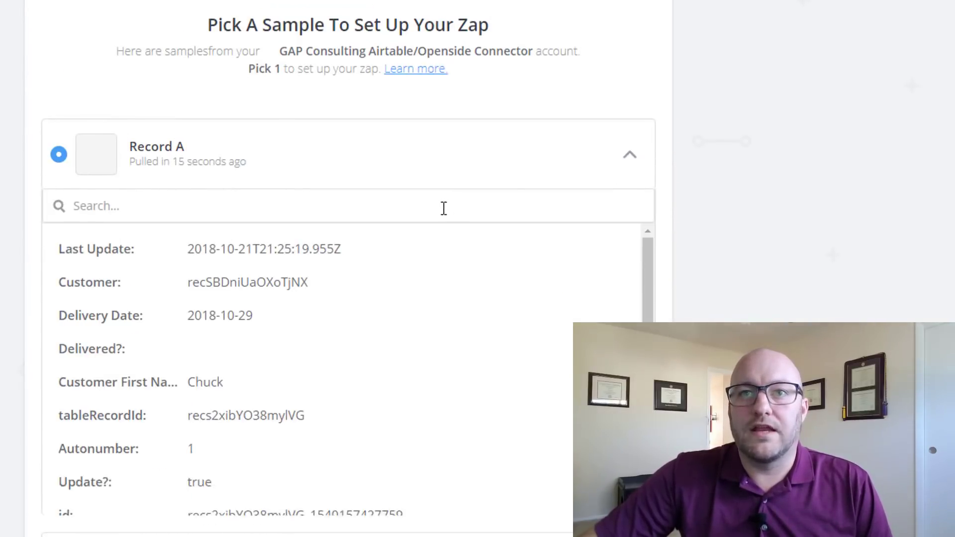
scroll(399, 301, "down", 1)
scroll(378, 323, "down", 6)
scroll(238, 159, "up", 1)
scroll(320, 144, "up", 2)
scroll(455, 187, "down", 2)
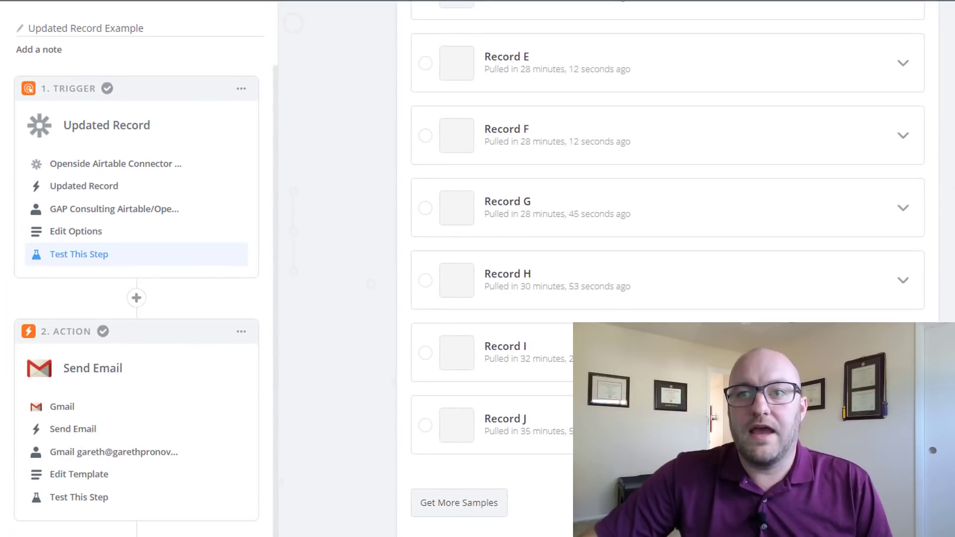
Set the Gmail email's To field to the Airtable record's Customer Email.
left_click(189, 439)
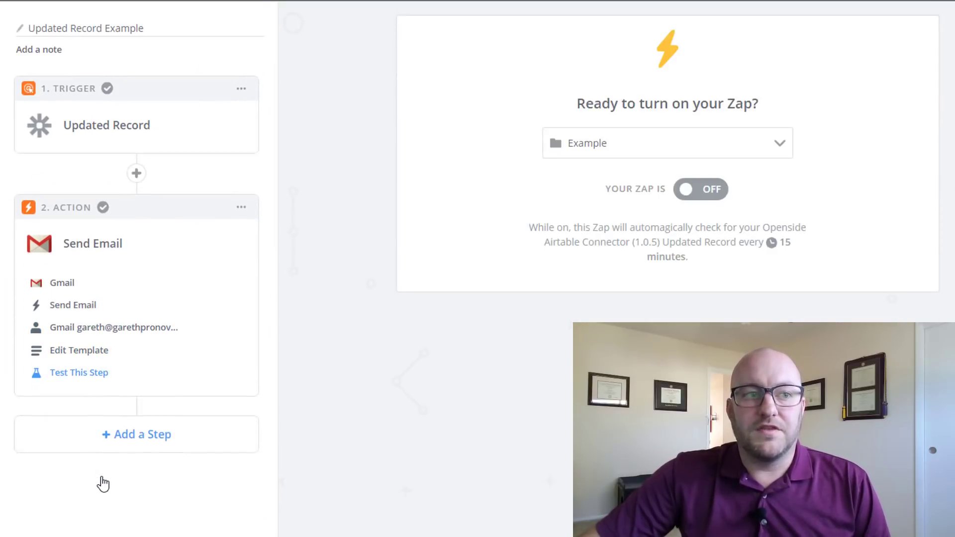
left_click(83, 349)
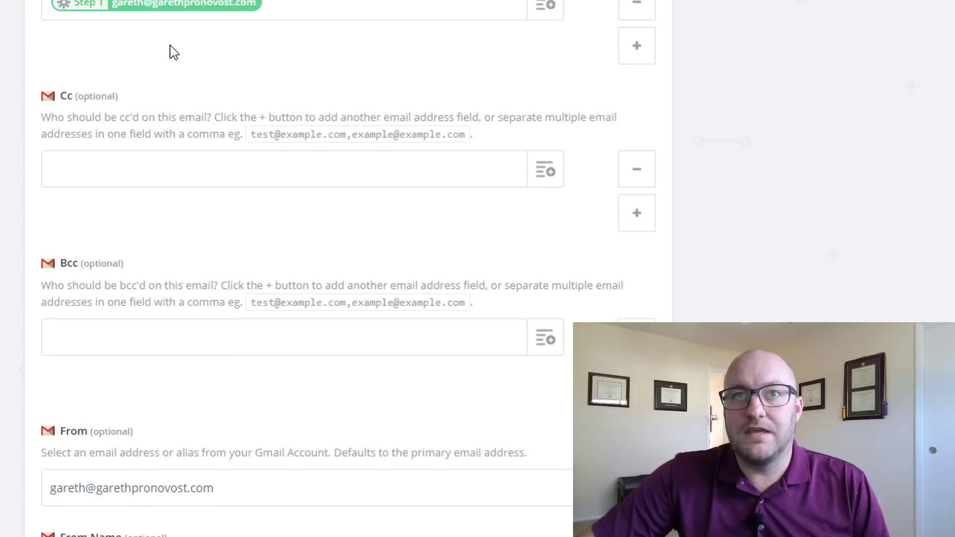
left_click(536, 12)
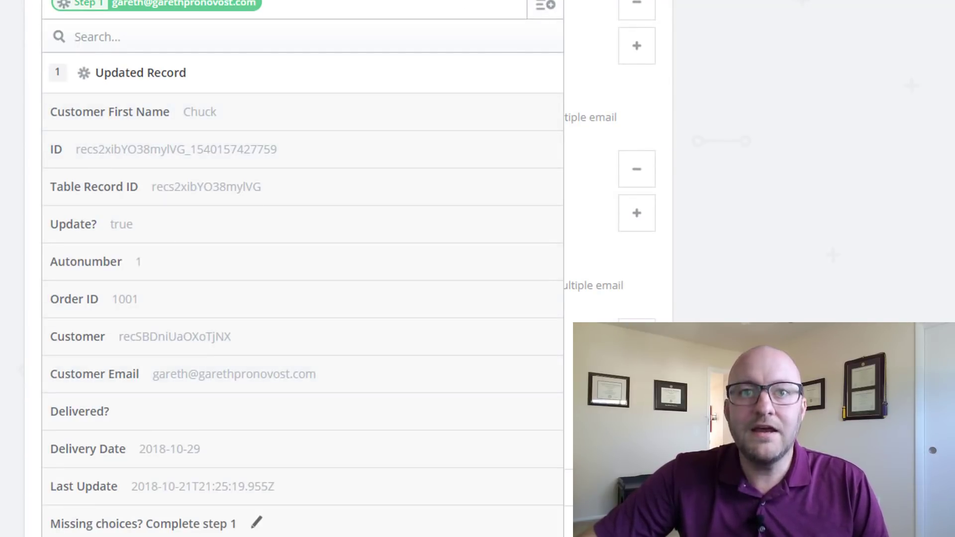
left_click(198, 381)
Check From Name 'Your Order Update', subject 'Updated Delivery Date' and the email body.
scroll(219, 198, "down", 7)
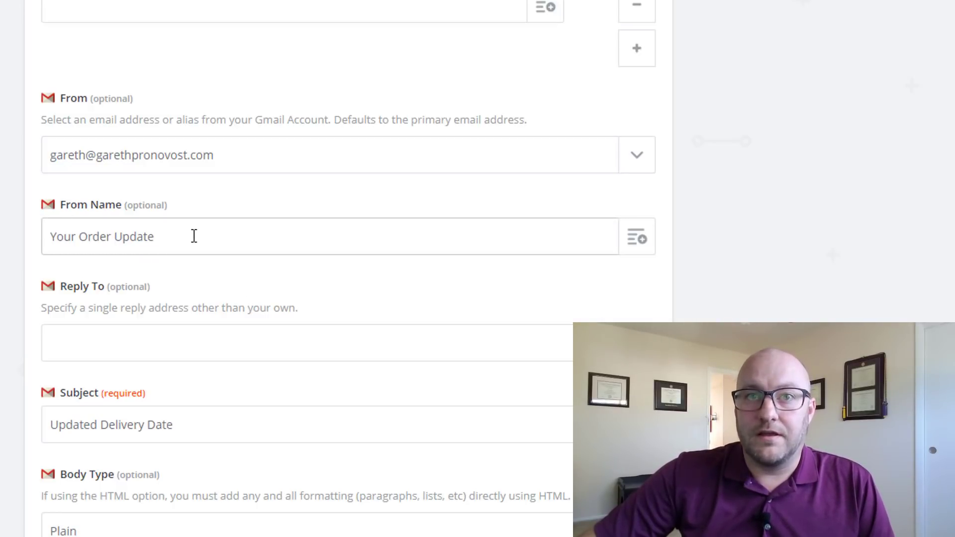
left_click_drag(194, 237, 5, 249)
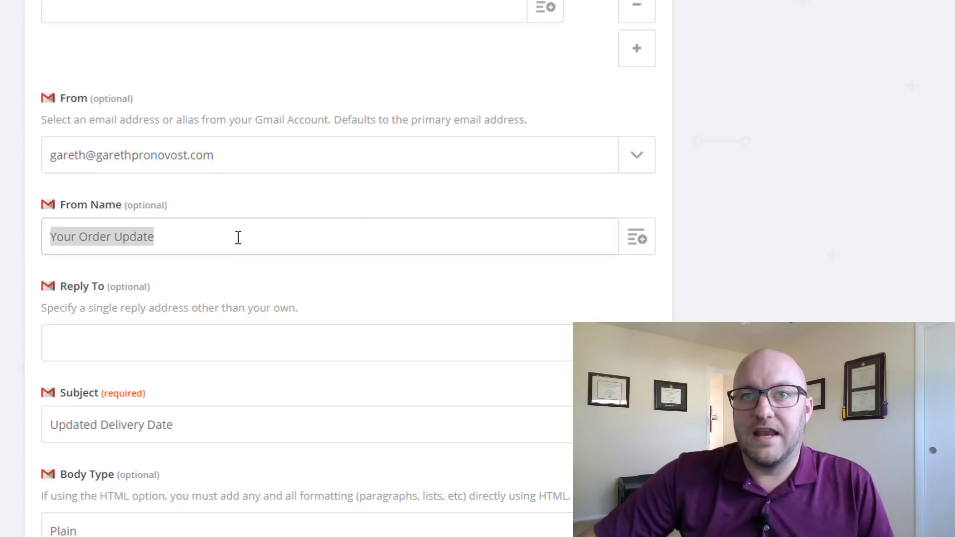
left_click(363, 229)
scroll(358, 223, "down", 7)
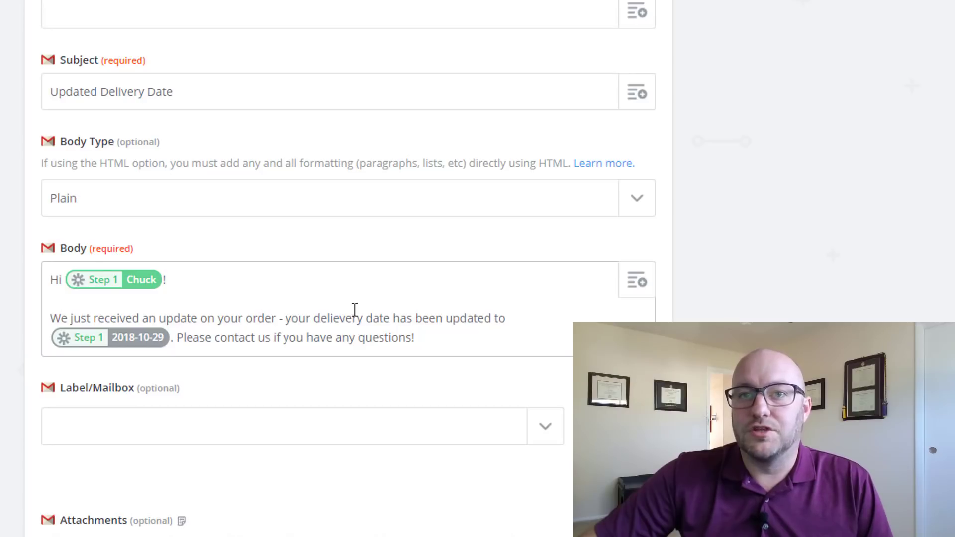
scroll(681, 288, "down", 2)
scroll(681, 288, "down", 3)
Re-test the Gmail step and send a test email to Gmail.
left_click(353, 186)
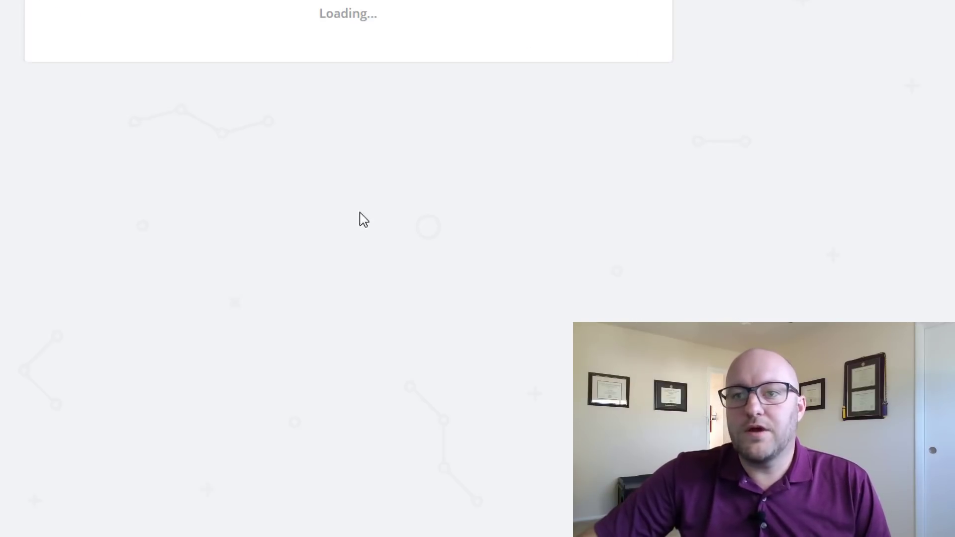
scroll(17, 431, "down", 3)
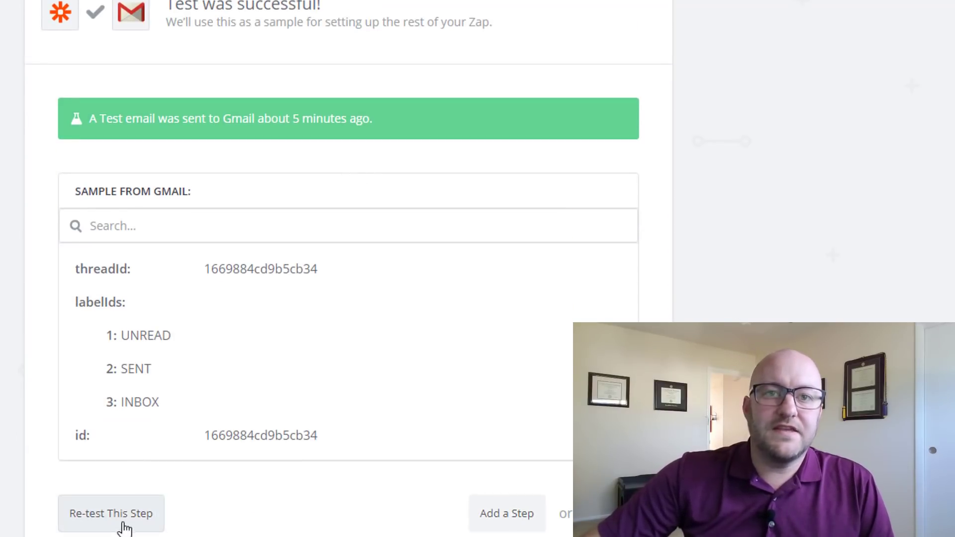
left_click(105, 513)
scroll(348, 249, "down", 6)
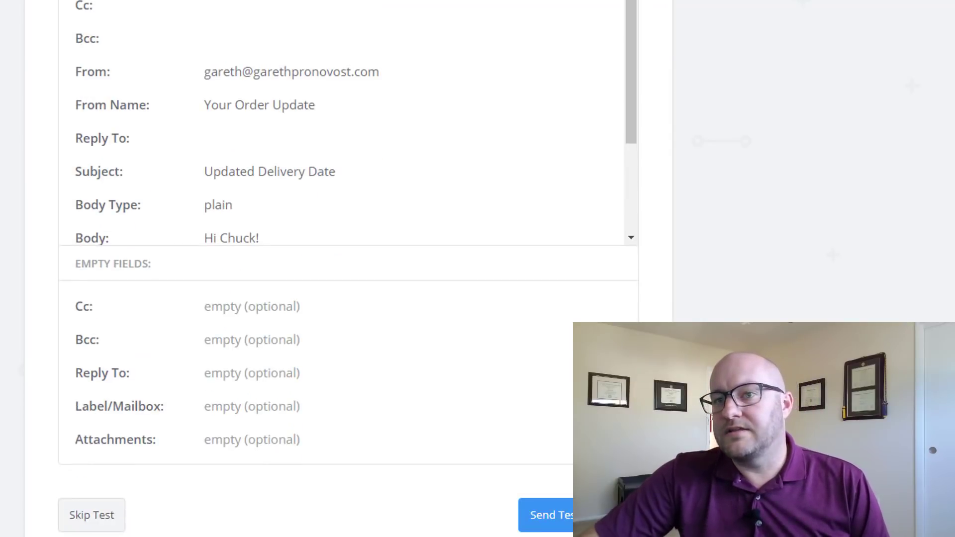
left_click(547, 515)
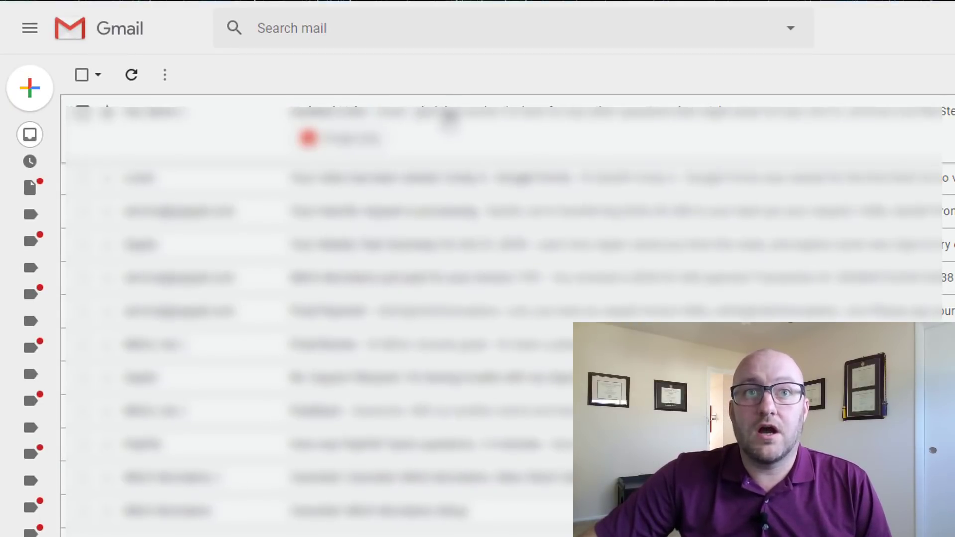
Refresh the Gmail inbox and open the new 'Updated Delivery Date' email.
left_click(131, 77)
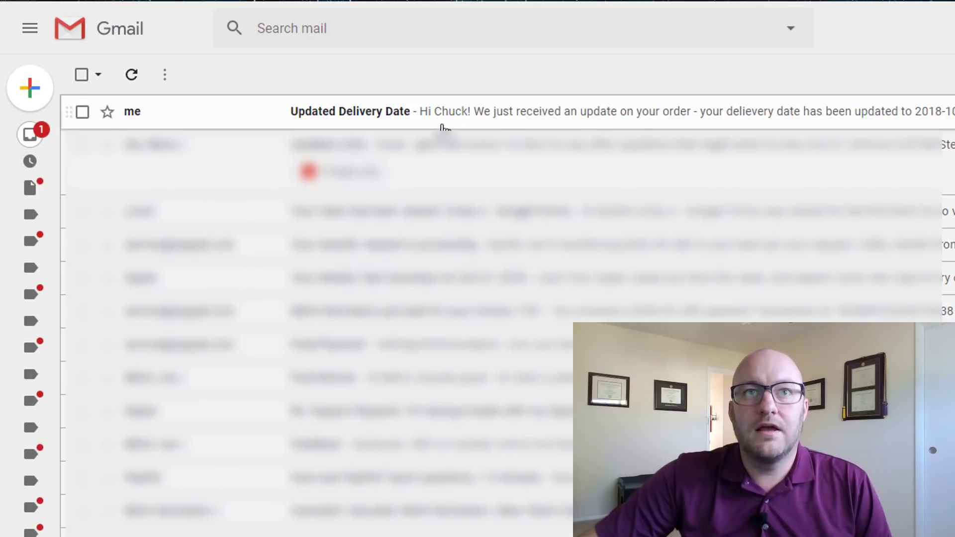
left_click(443, 120)
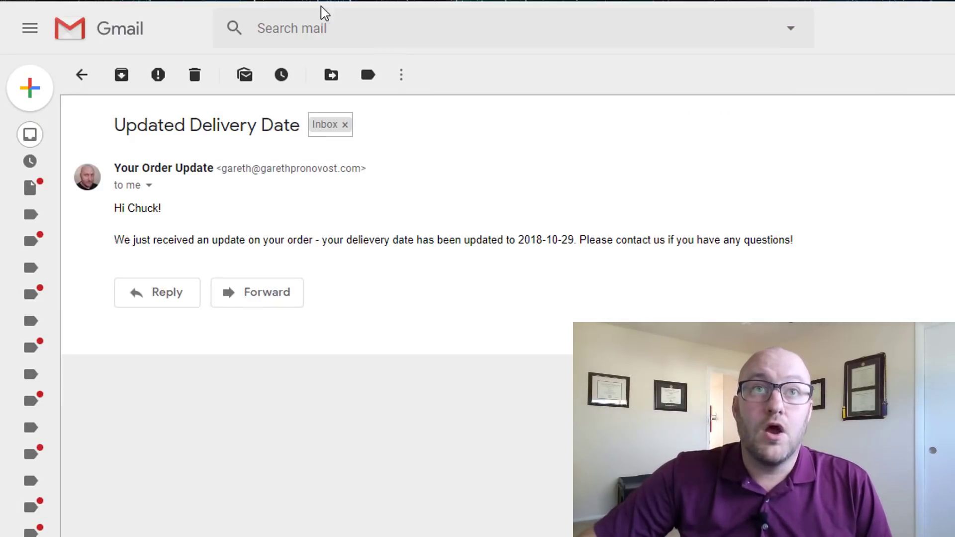
Change order 1001's delivery date to 10/28 and tick its Update? checkbox.
left_click(81, 76)
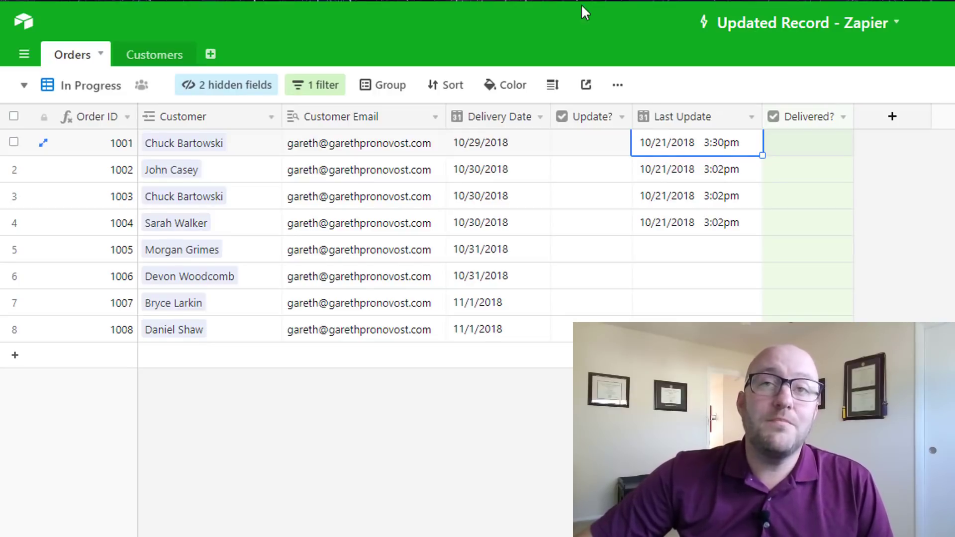
left_click(519, 143)
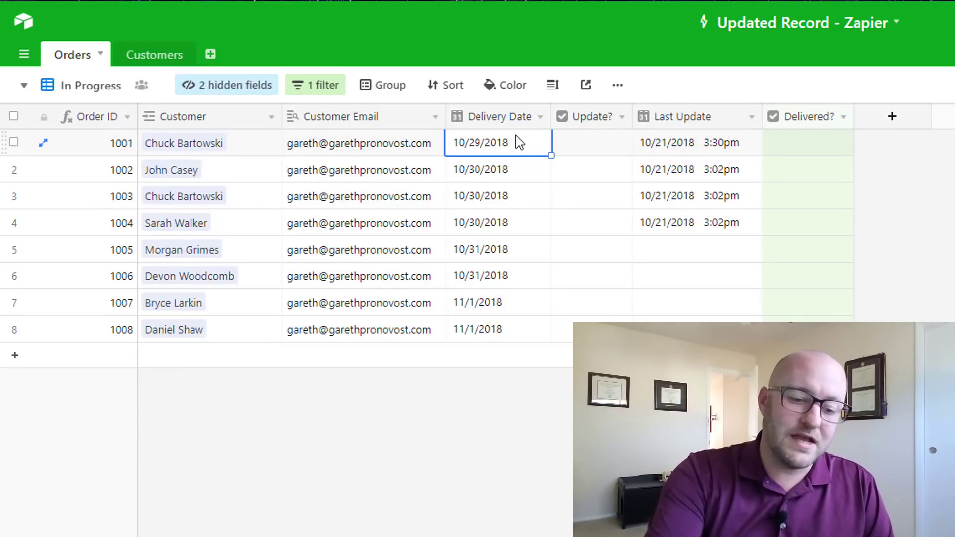
type("10/28")
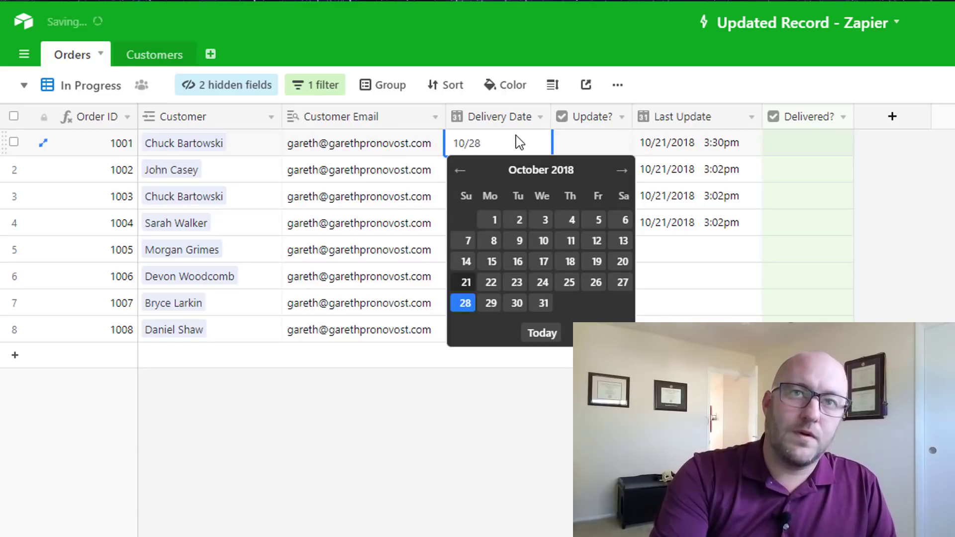
key("Return")
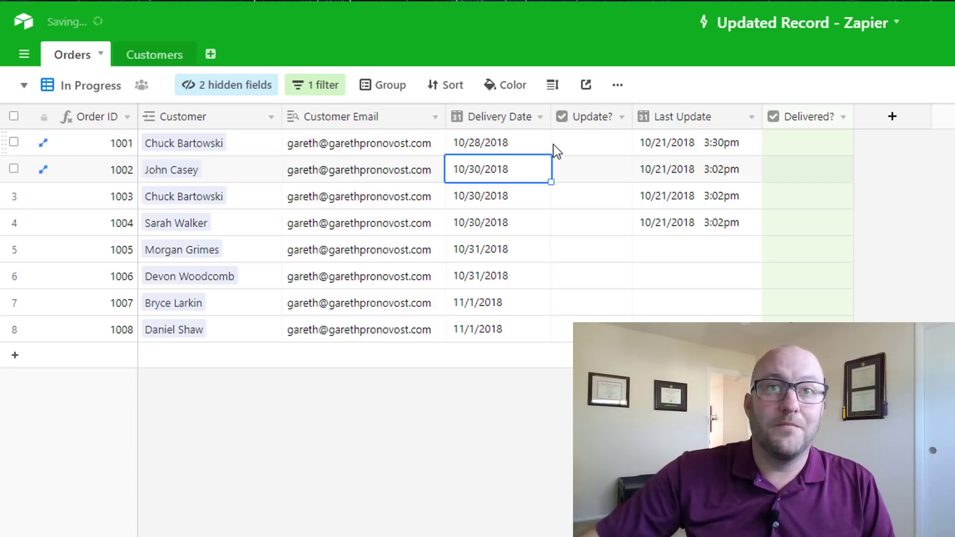
left_click(591, 143)
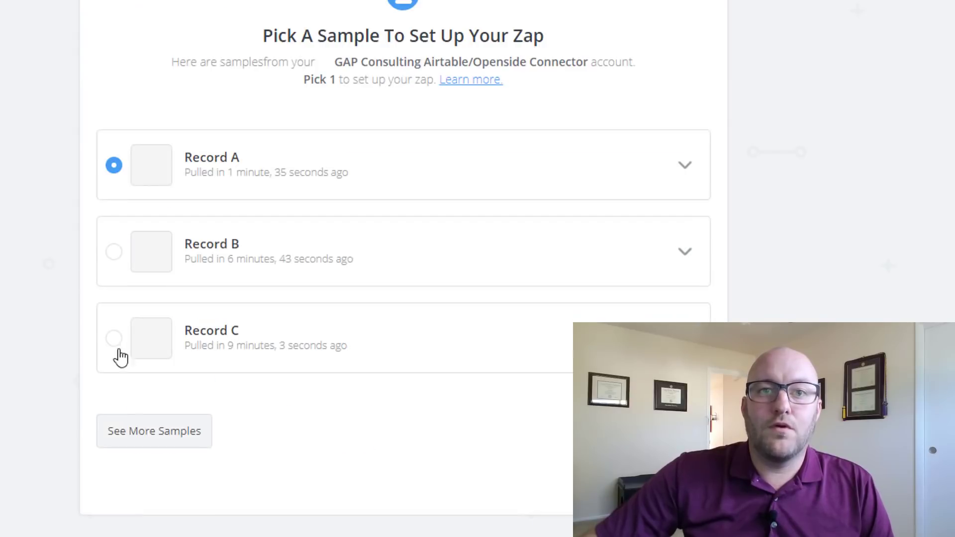
Get more samples from Airtable and select the newly pulled Record A for order 1001.
left_click(142, 432)
scroll(42, 397, "down", 3)
scroll(42, 397, "down", 7)
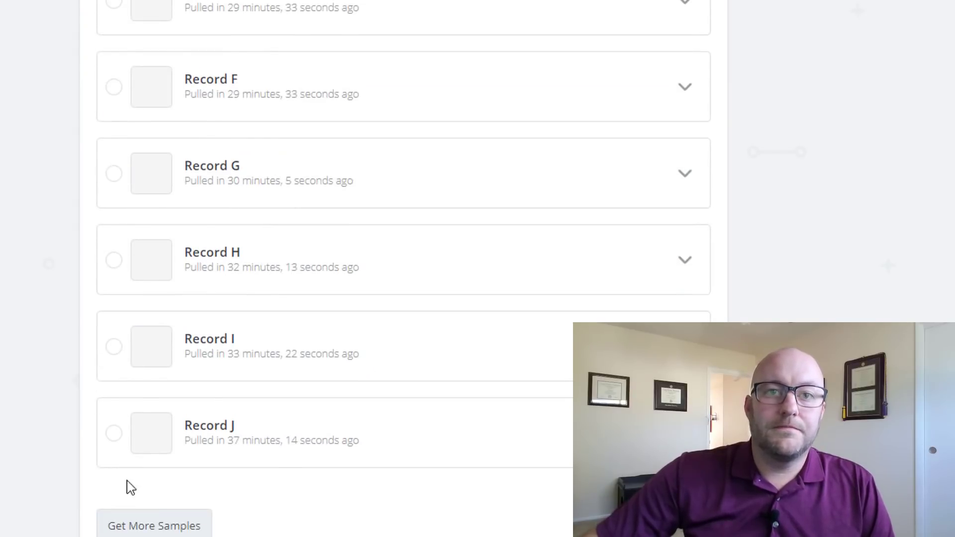
left_click(155, 527)
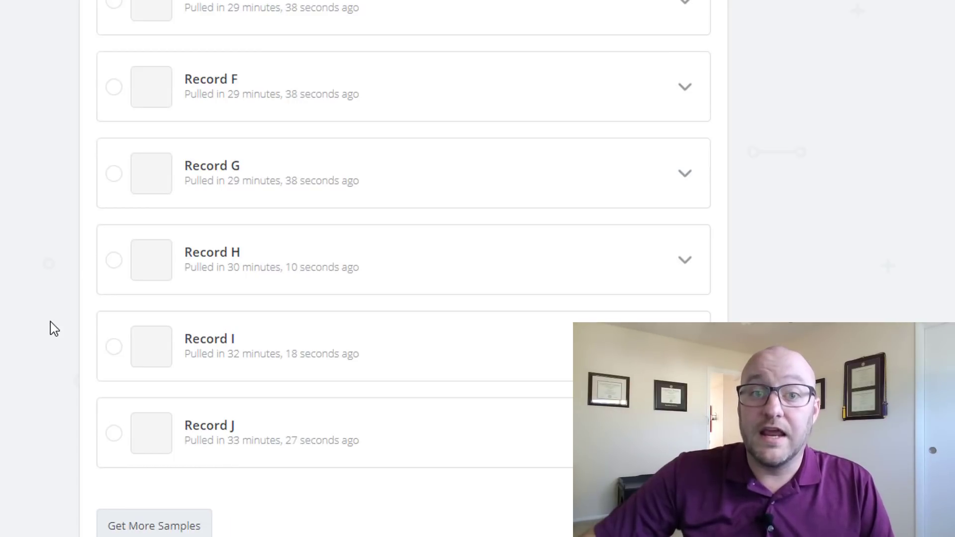
scroll(50, 322, "up", 10)
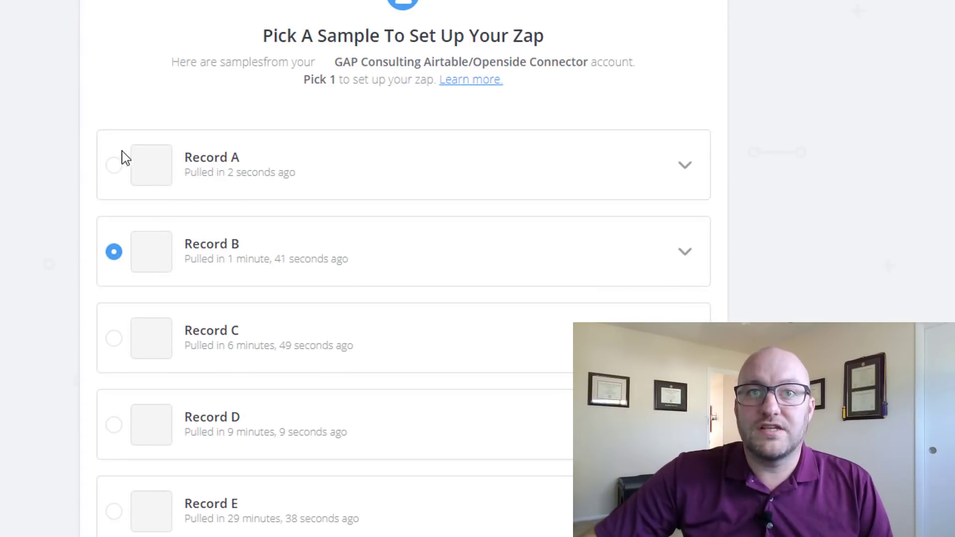
left_click(114, 167)
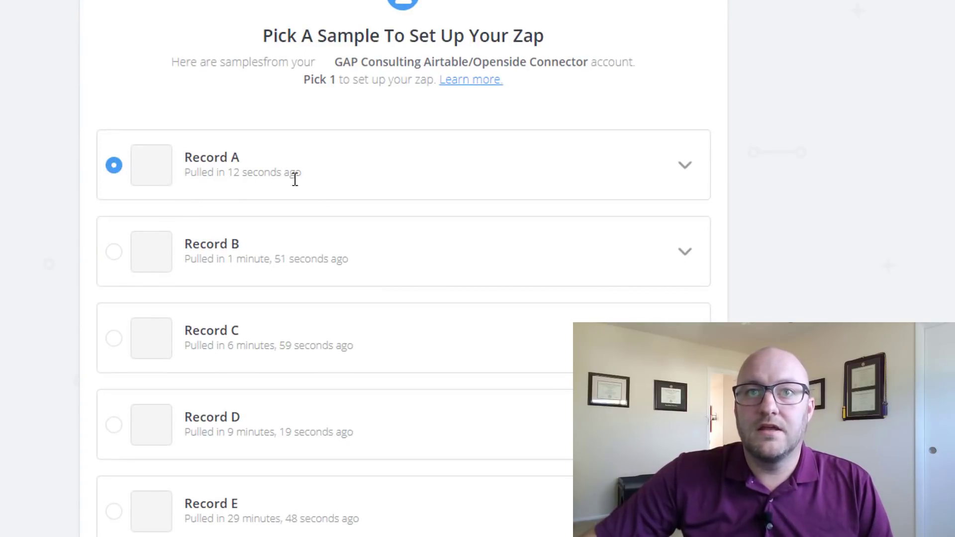
scroll(780, 235, "down", 10)
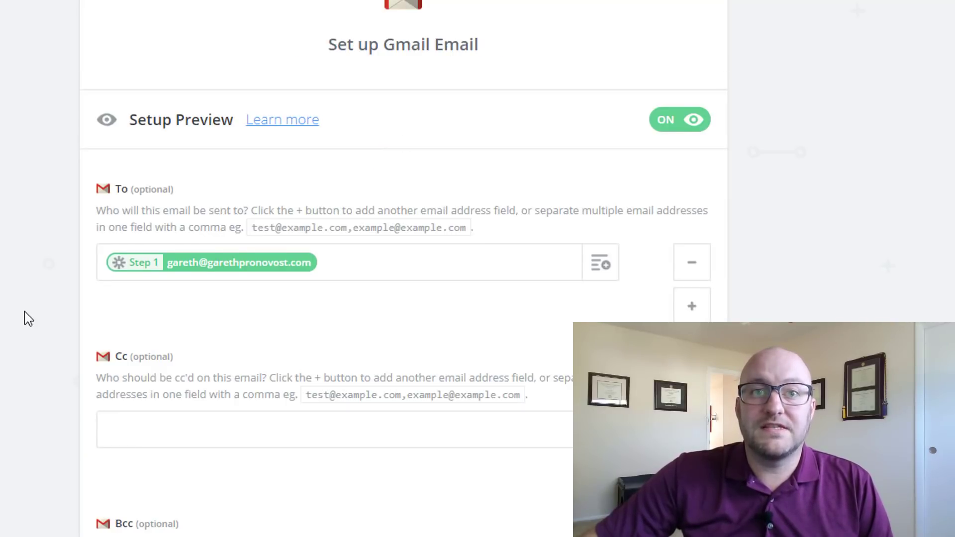
Scroll through the Gmail email form to confirm the body shows the 2018-10-28 delivery date.
scroll(28, 312, "down", 18)
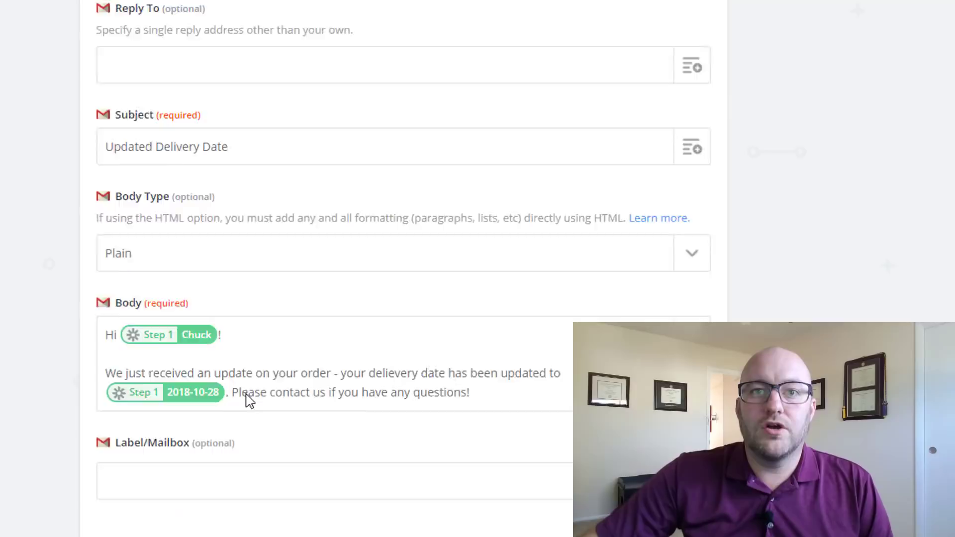
scroll(247, 401, "down", 1)
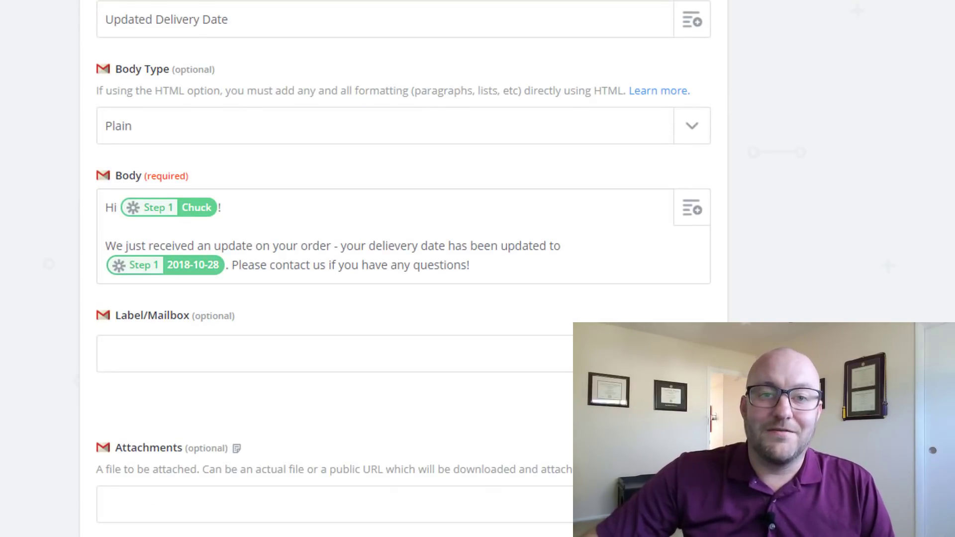
scroll(41, 179, "down", 2)
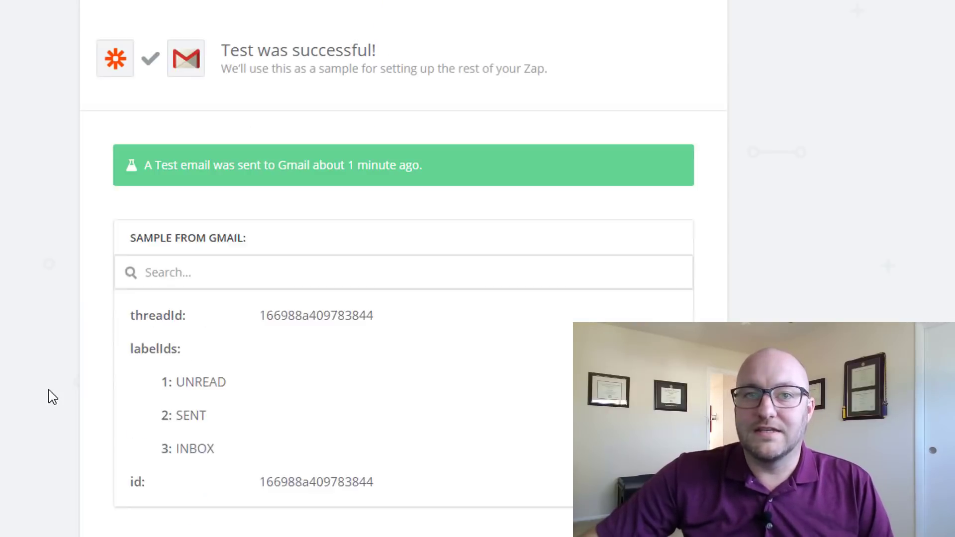
Re-test the Gmail step with the updated record's 'Updated Delivery Date' email.
scroll(52, 397, "down", 1)
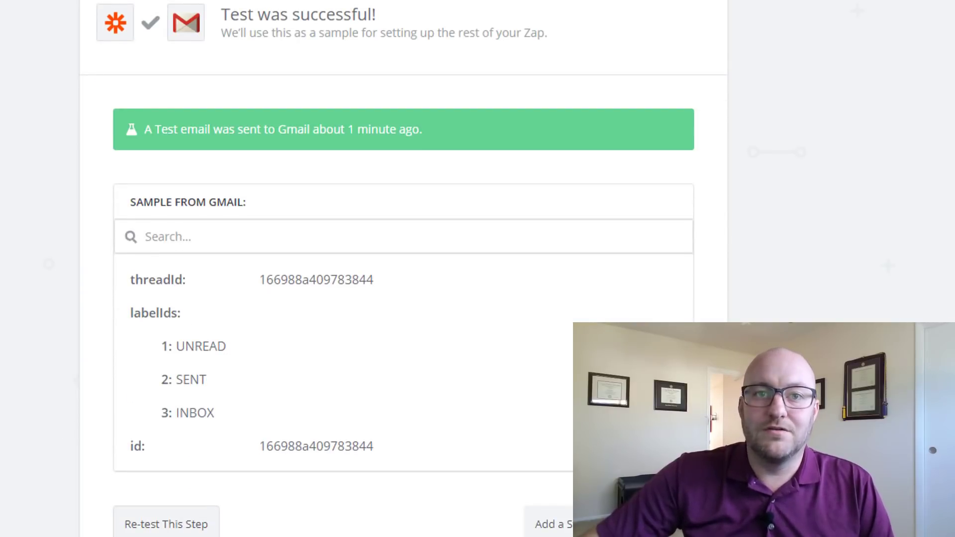
left_click(133, 528)
scroll(403, 268, "down", 5)
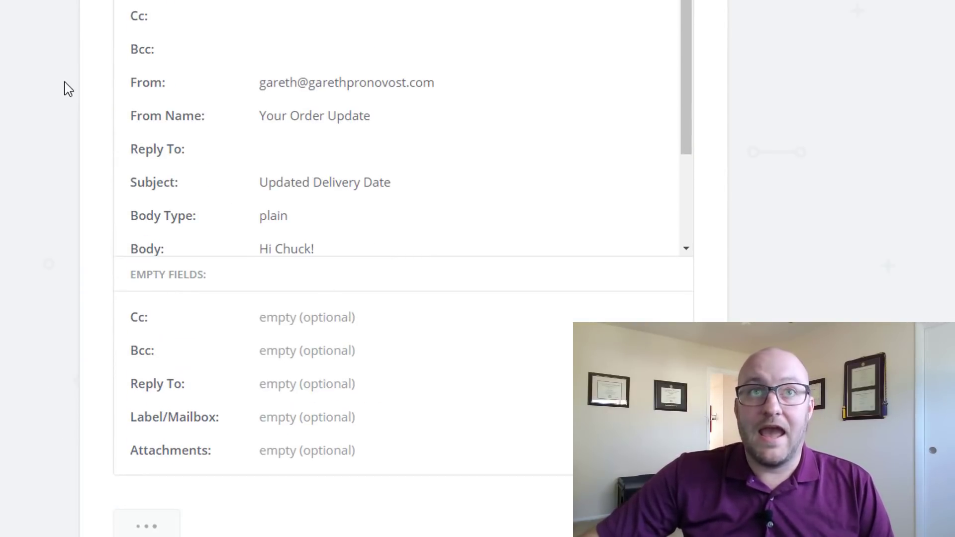